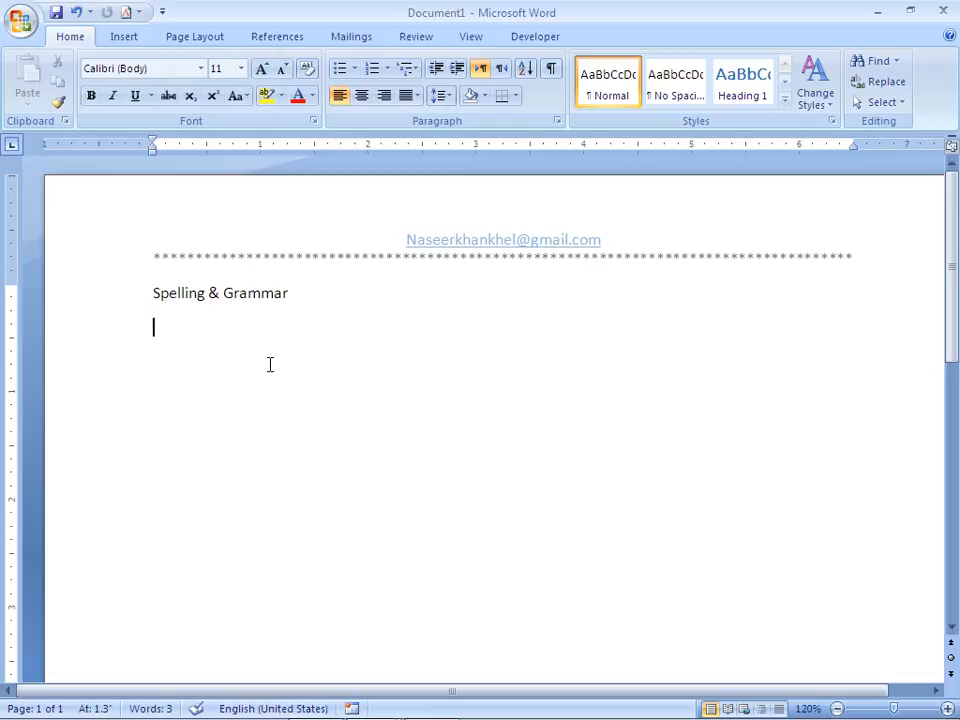
- Write the misspelled sentence "A quck brown fox jumps over the laz dog" below the heading and start a new line
type("A quck")
key("BackSpace")
type("k brown")
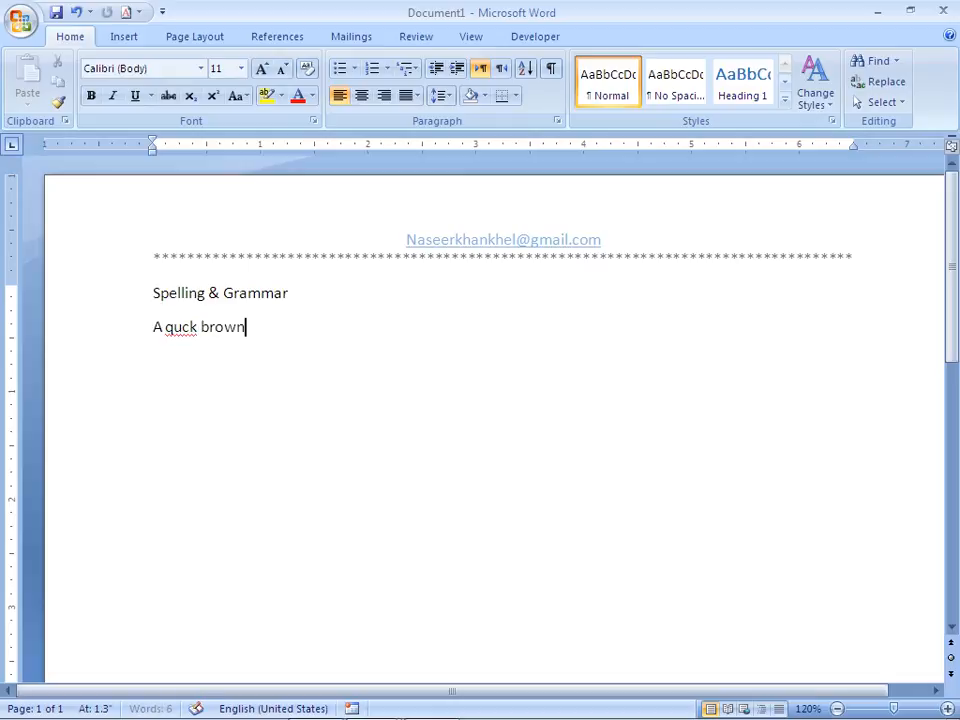
type(" fox jumps o")
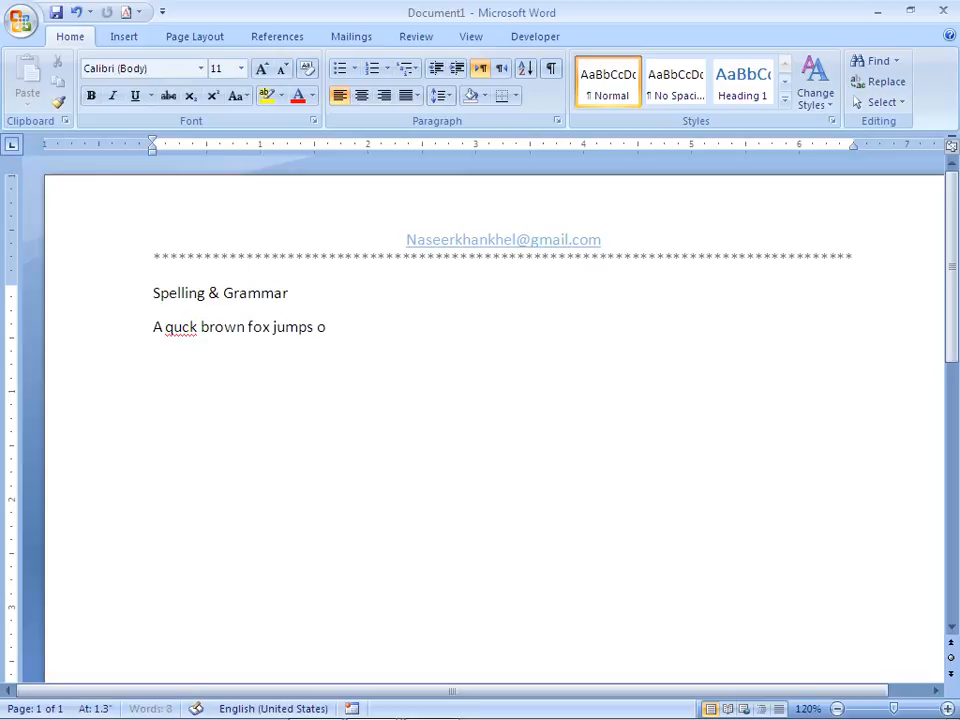
type("ver the la")
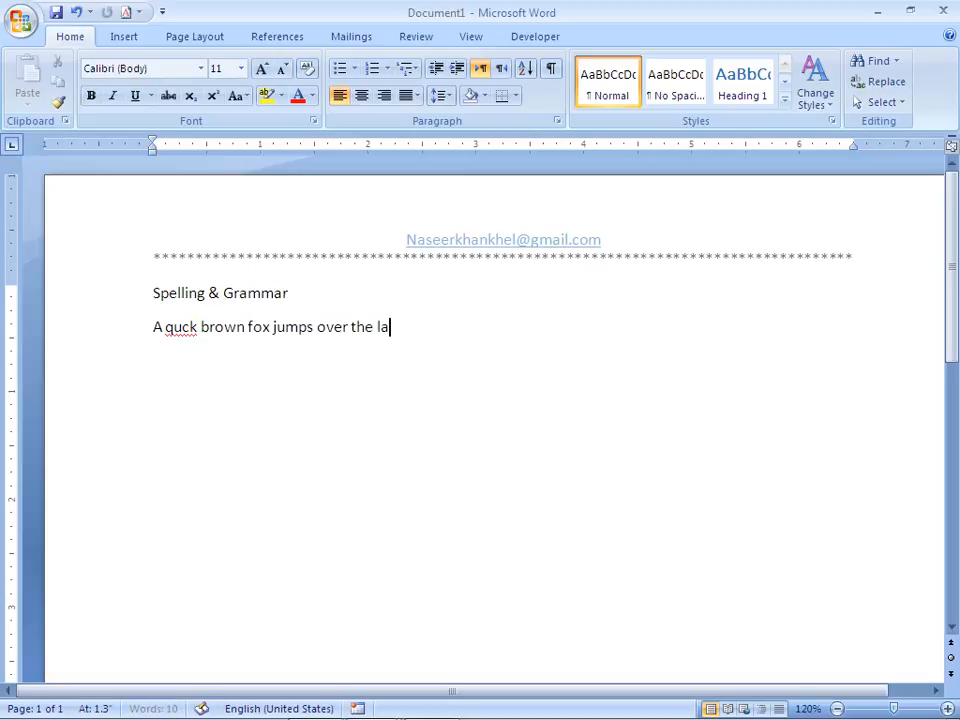
type("z dog")
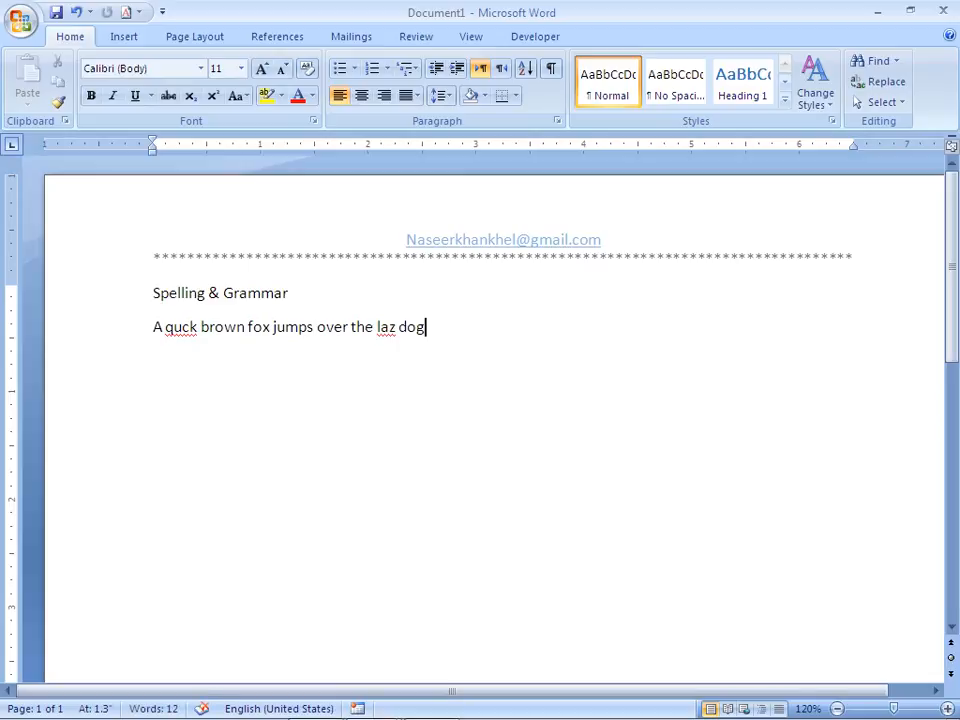
key("Return")
- Replace the misspelled word "quck" with the suggested spelling "quick", and undo that correction
right_click(186, 336)
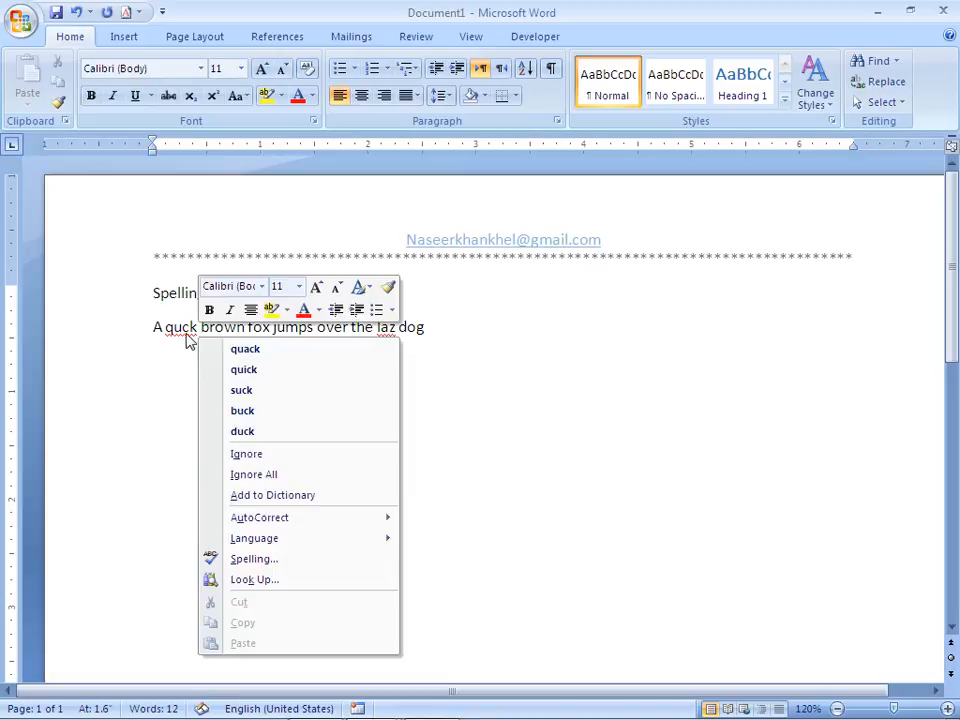
left_click(266, 372)
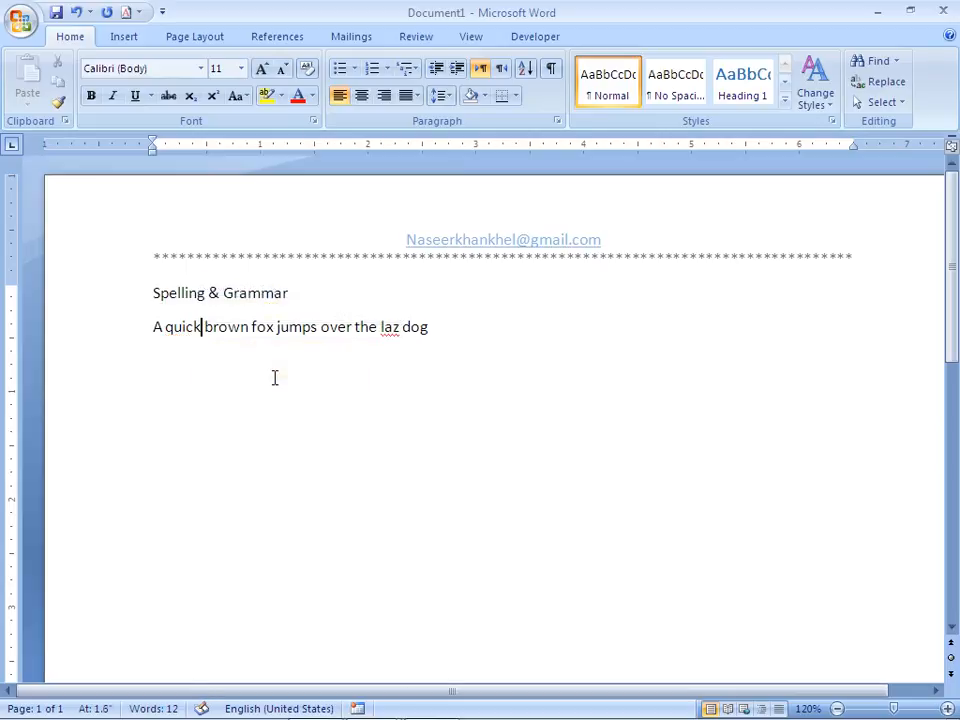
right_click(394, 339)
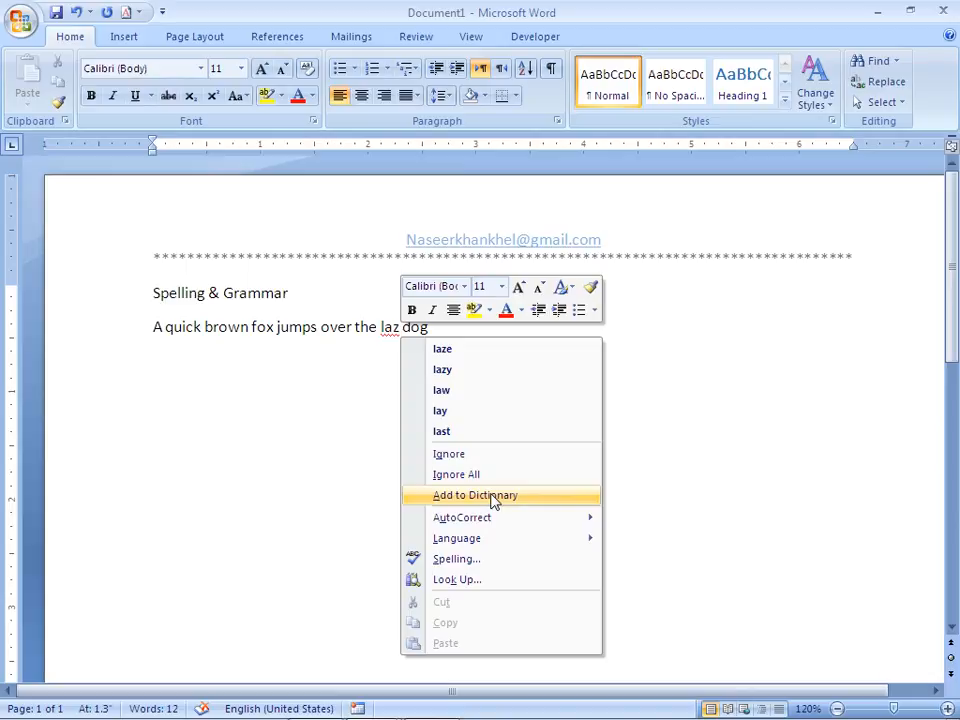
left_click(360, 367)
key("ctrl+z")
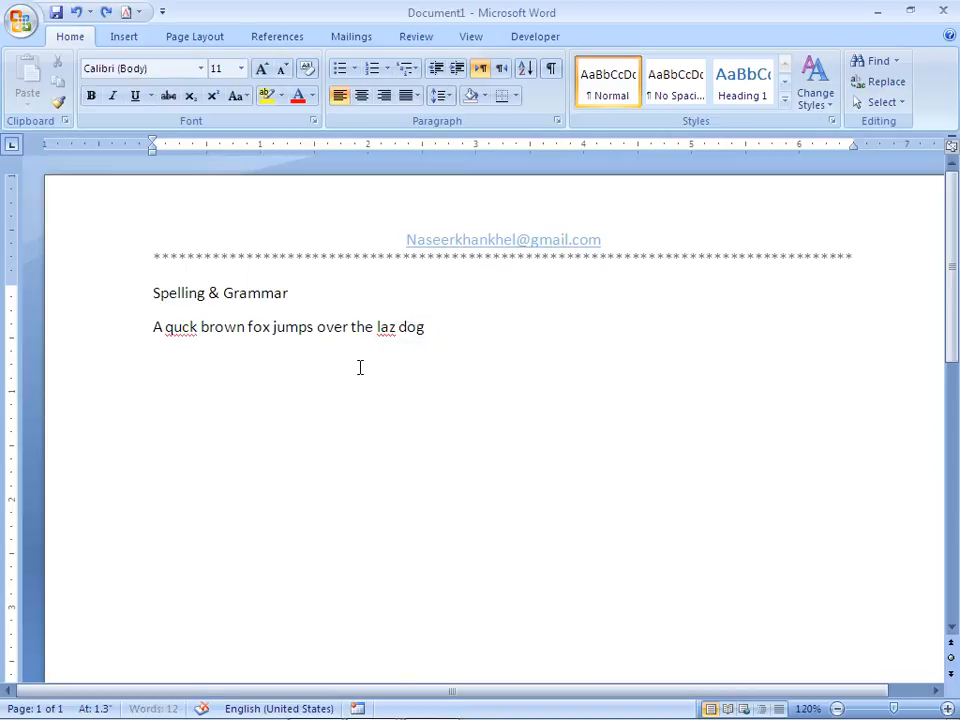
- Add the sentence "There is two rooms in the Hujra." as a new paragraph, leaving a blank line after the first sentence
left_click(439, 345)
key("Return")
key("Return")
type("there ")
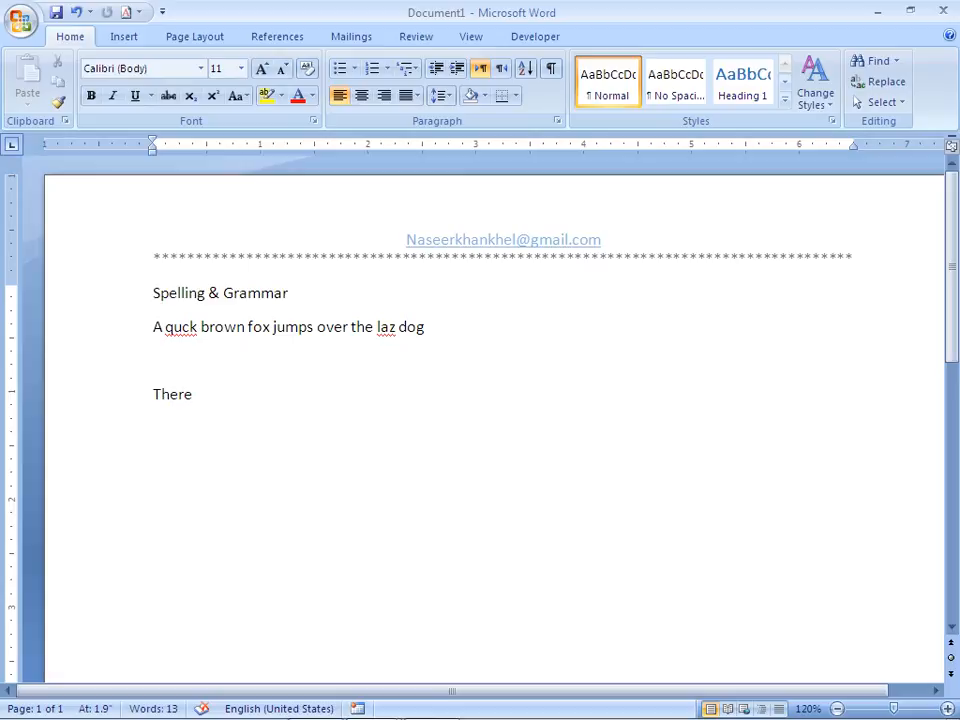
type("is two rooms i")
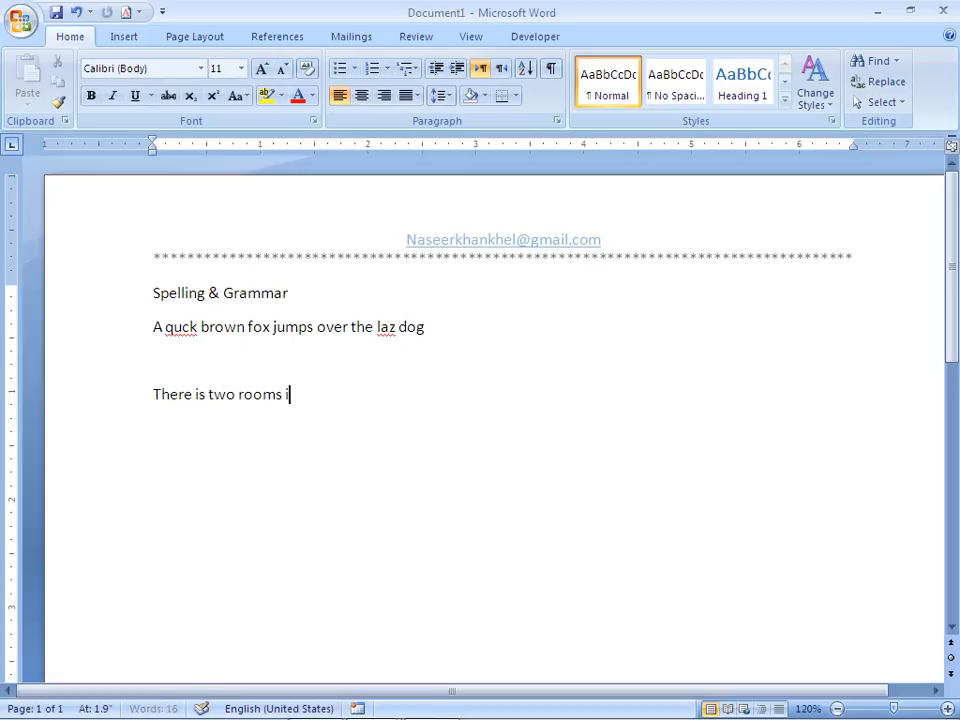
type("n the Hujra")
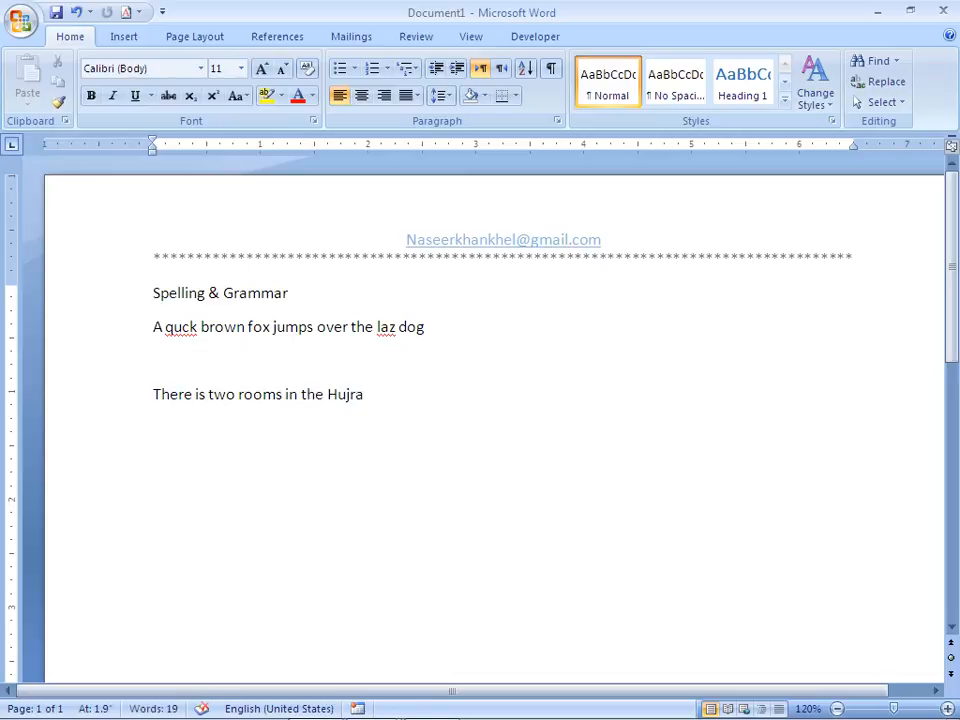
type(".")
key("Return")
- Run the spelling and grammar check, changing "quck" to "quick" and "laz" to "laze"
left_click(412, 40)
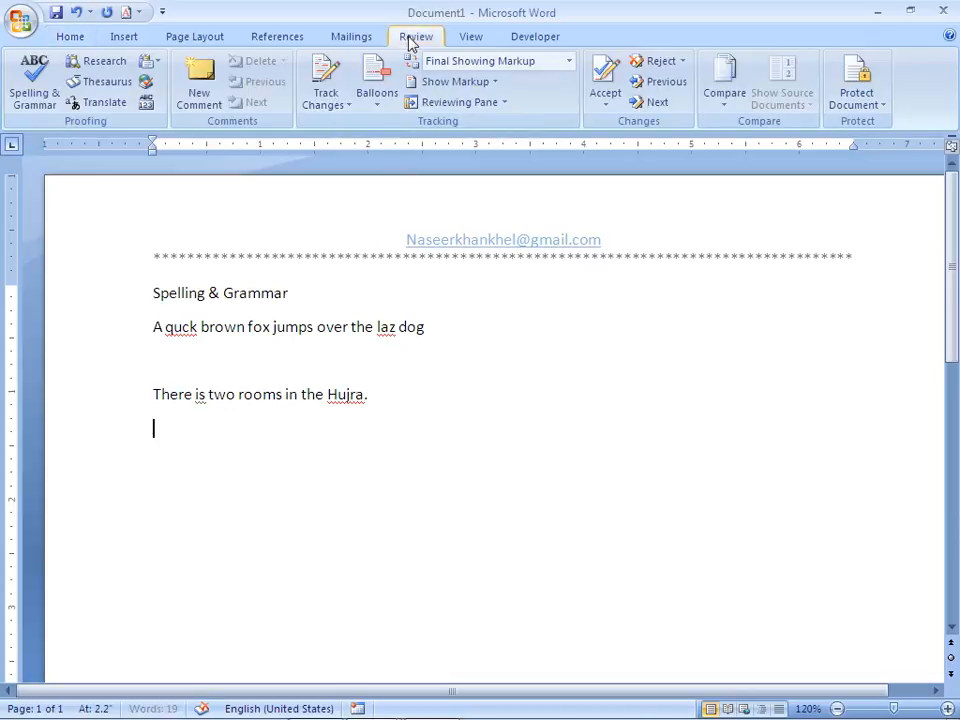
left_click(46, 89)
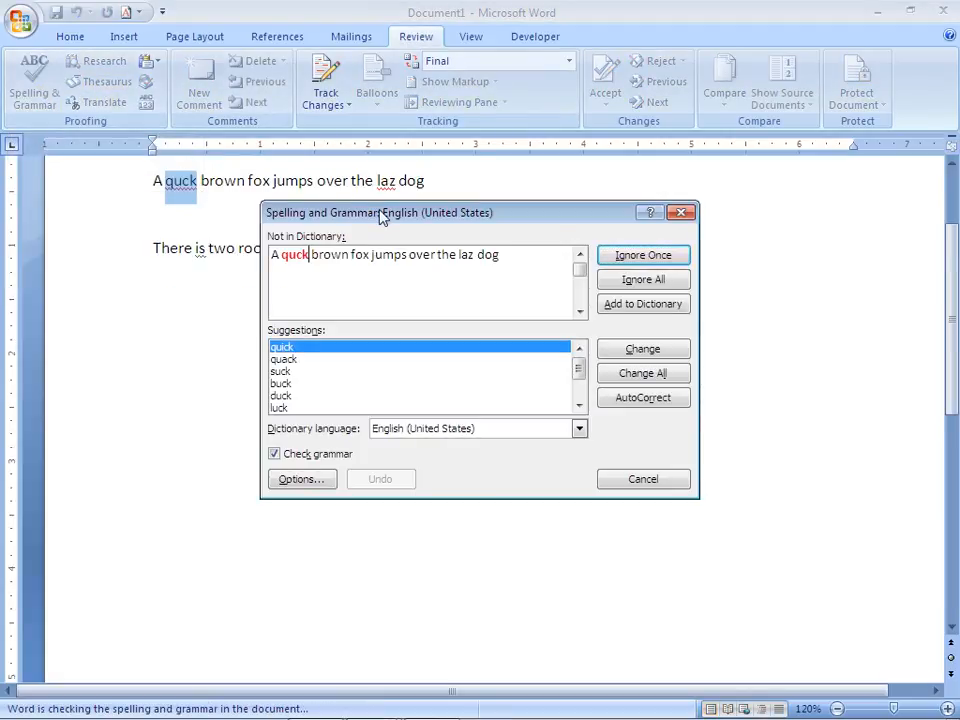
left_click_drag(381, 215, 390, 294)
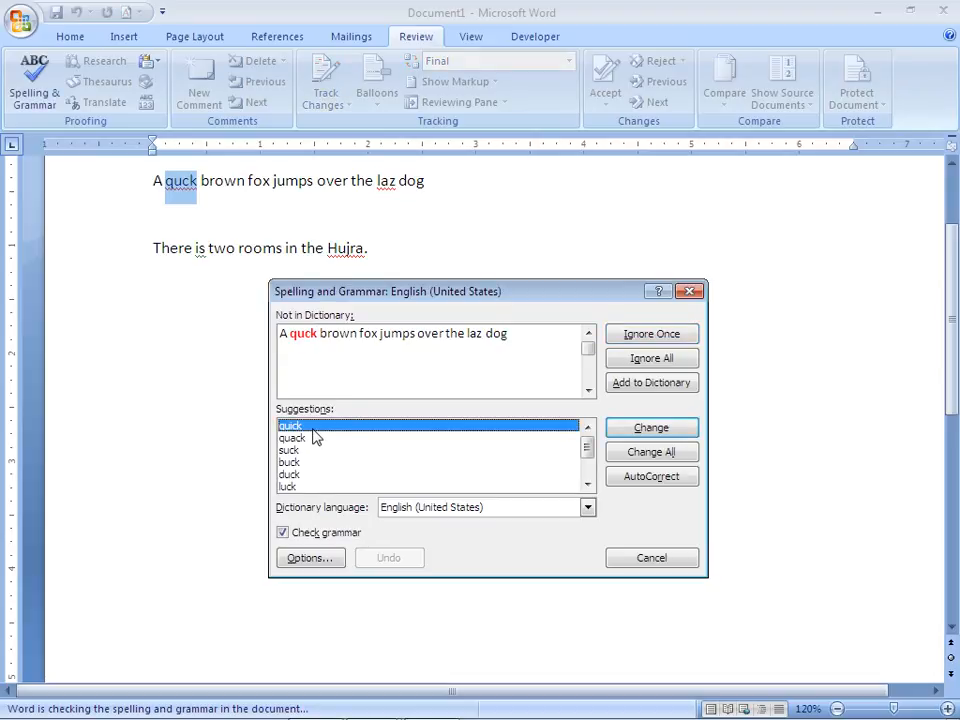
left_click(638, 430)
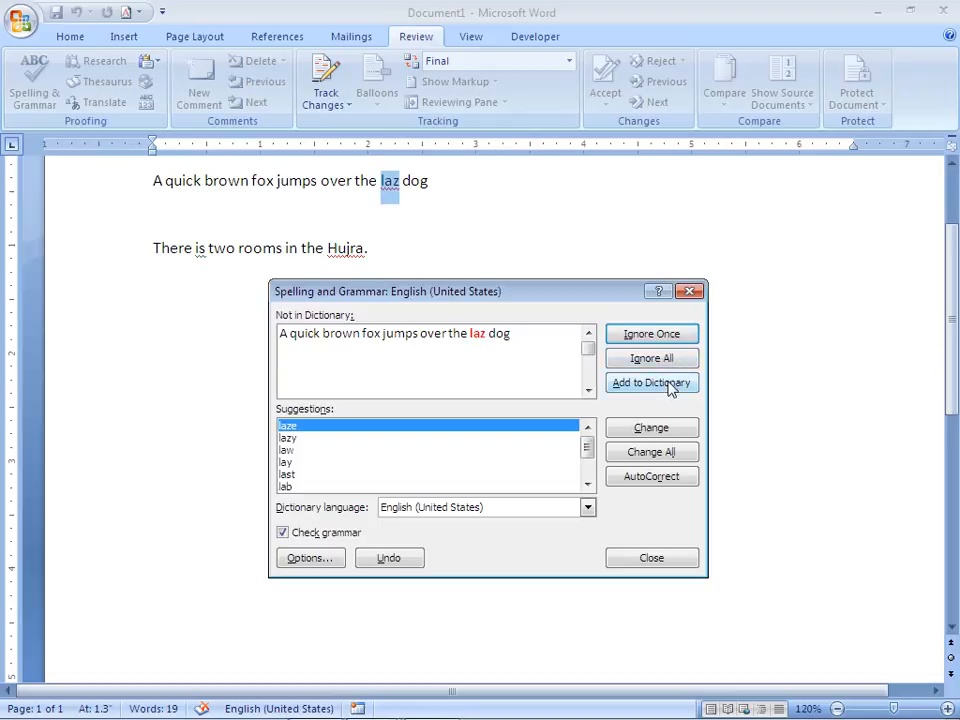
left_click(660, 432)
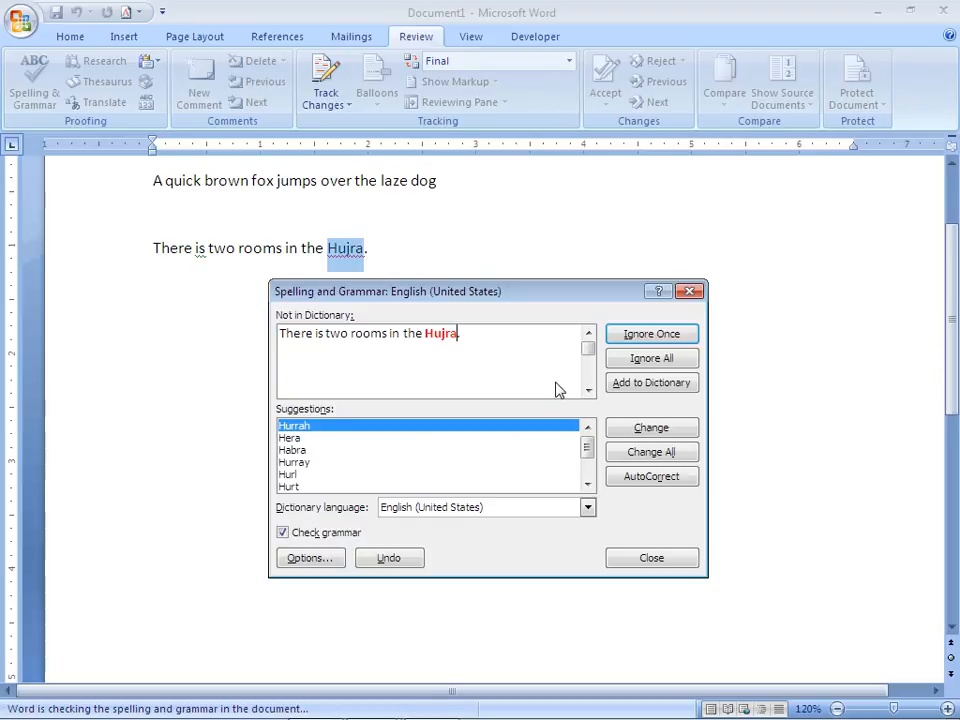
- Add "Hujra" to the dictionary and change "is" to "are" in its sentence to complete the check
left_click(657, 384)
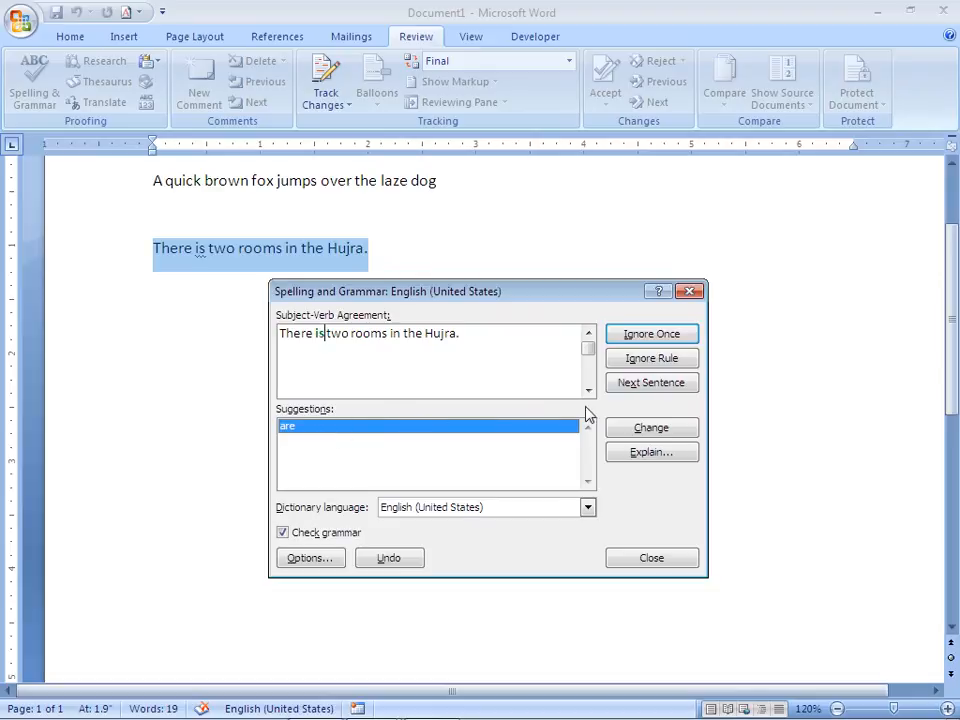
left_click(645, 430)
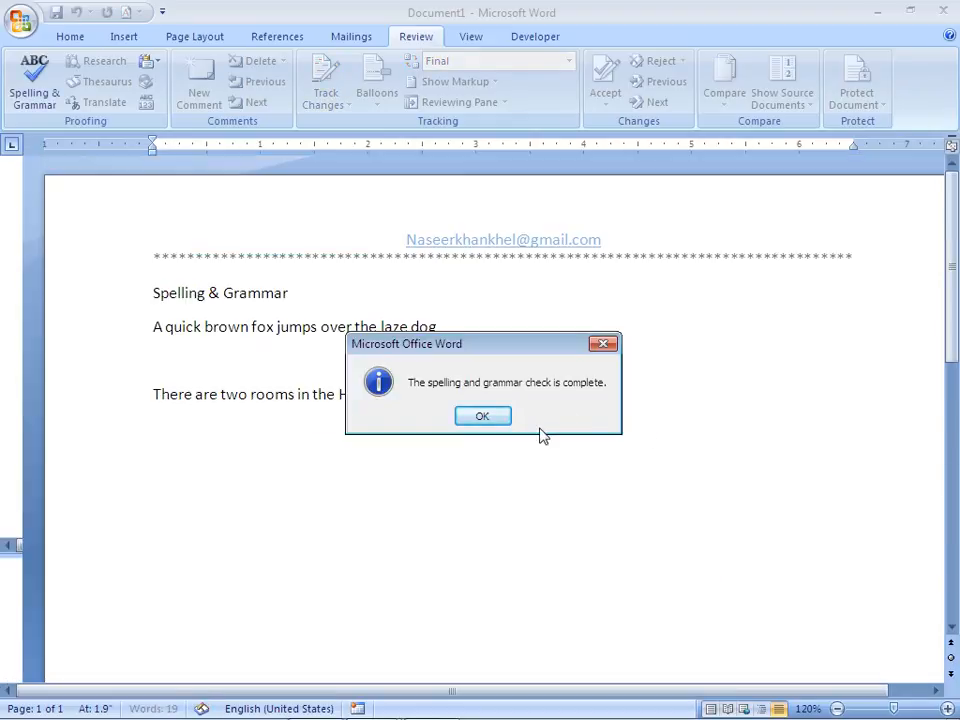
left_click(489, 418)
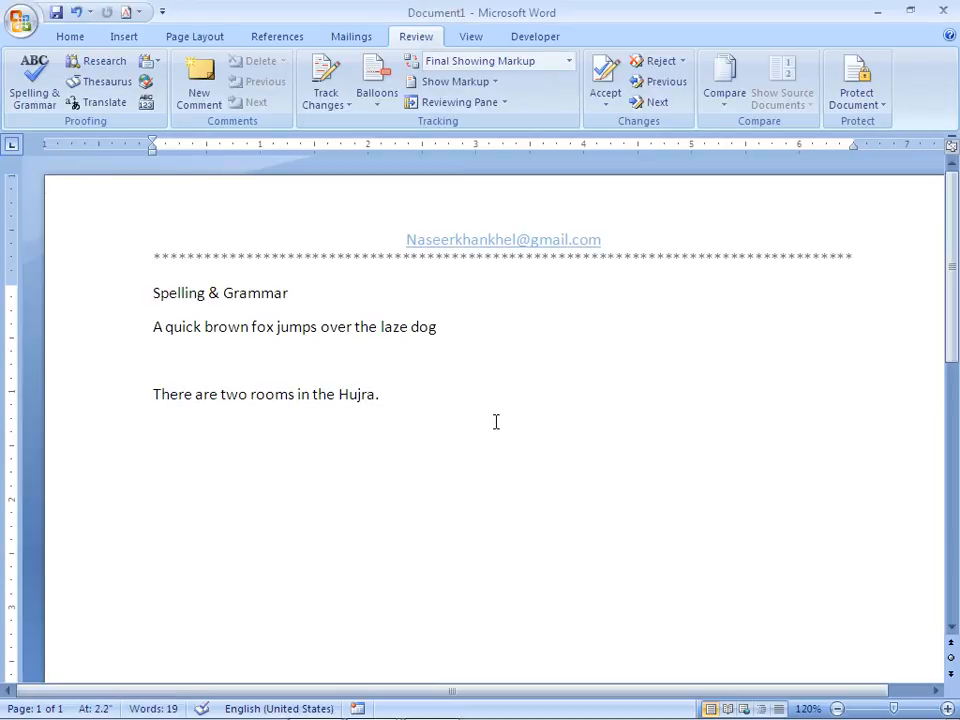
- Write "Hujra is a place where" below the last sentence, and the nonsense words "Asdf adsf adf dsf" on the following line
type("Hujra is a plac")
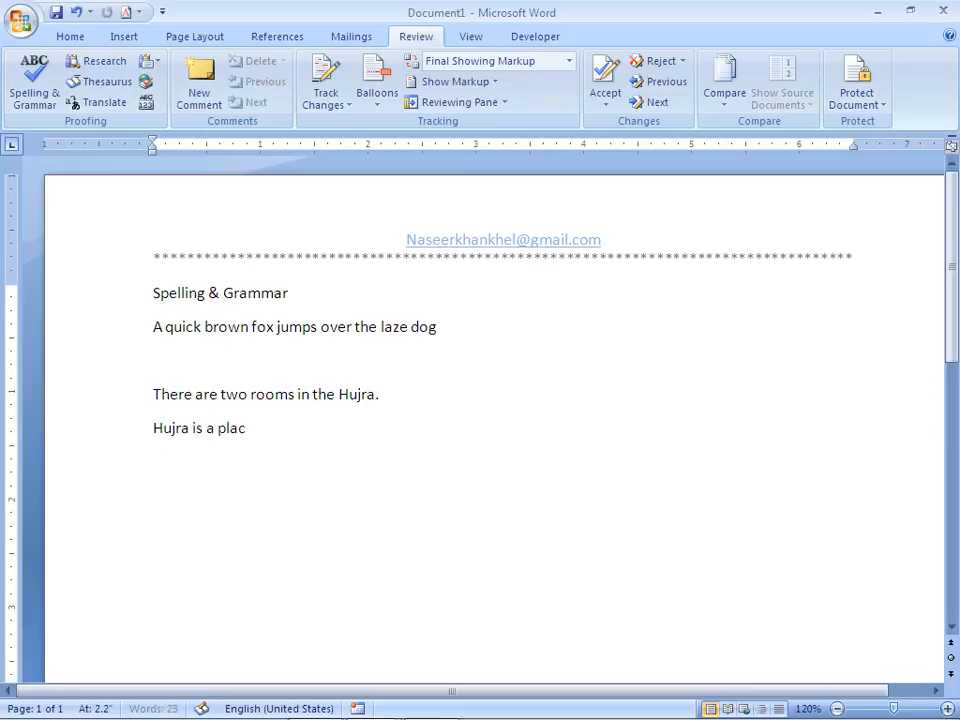
type("e where")
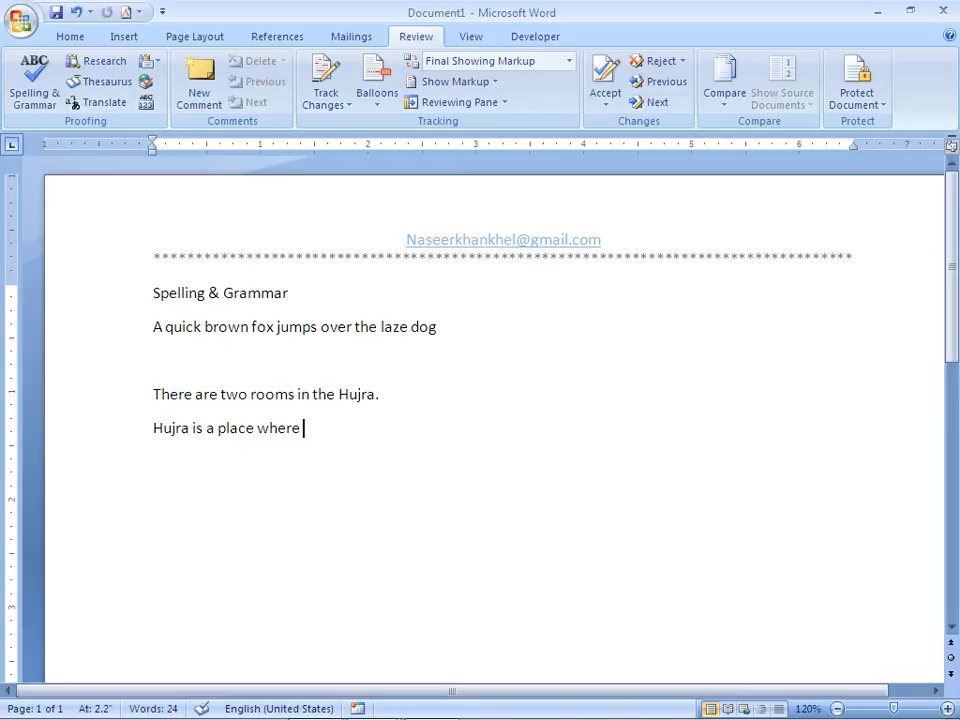
key("Return")
type("asdf")
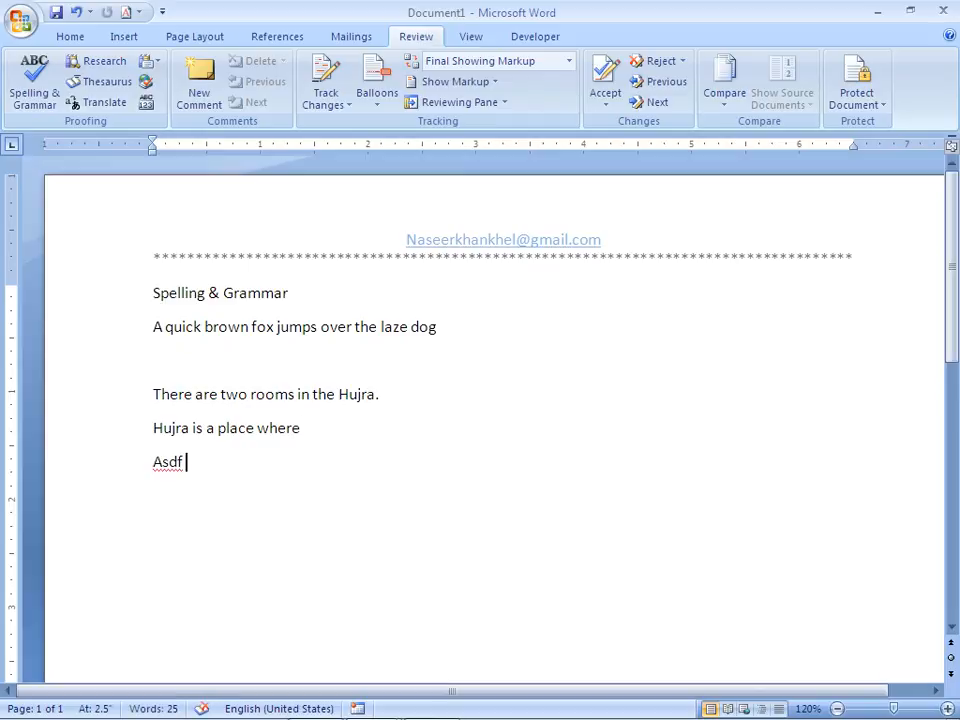
type("  adsf")
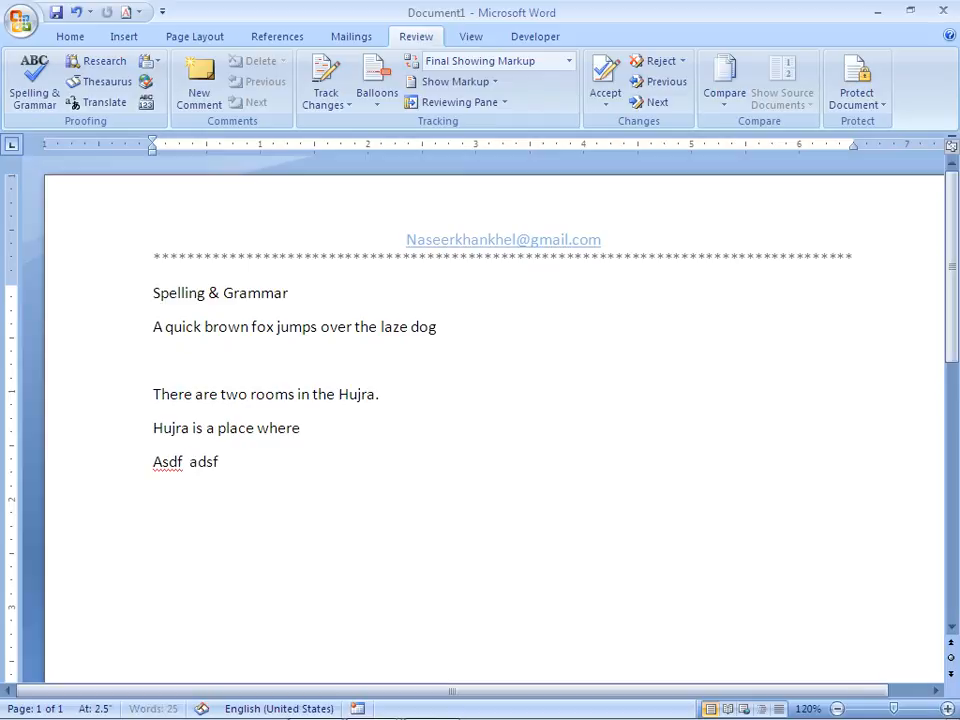
type(" adf dsf")
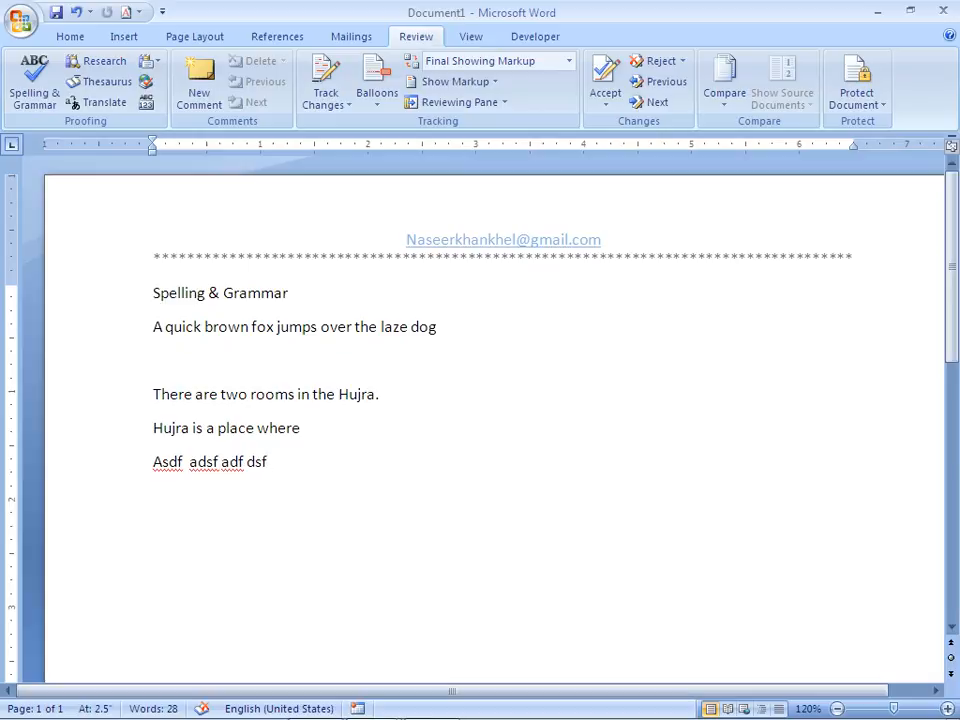
- Start the spelling and grammar check on the nonsense words and cancel it
key("F7")
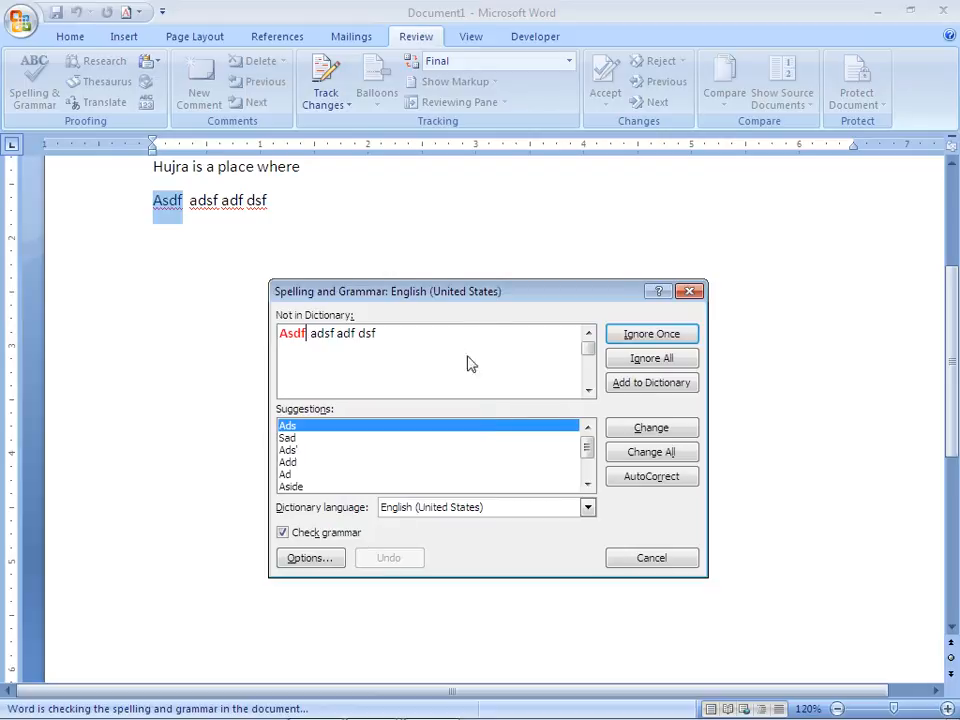
left_click(656, 562)
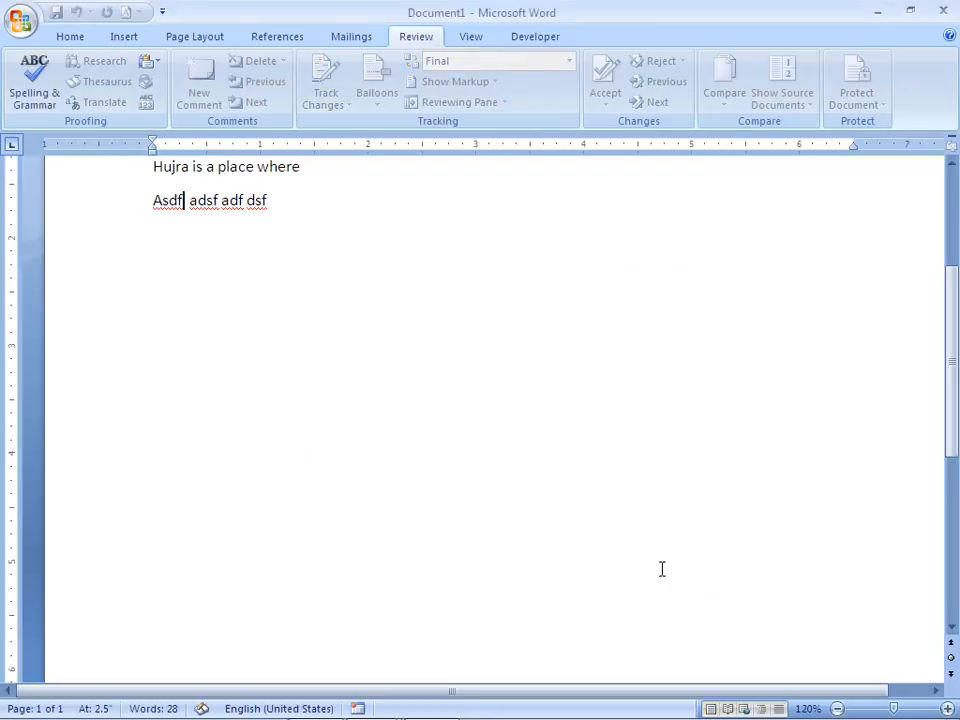